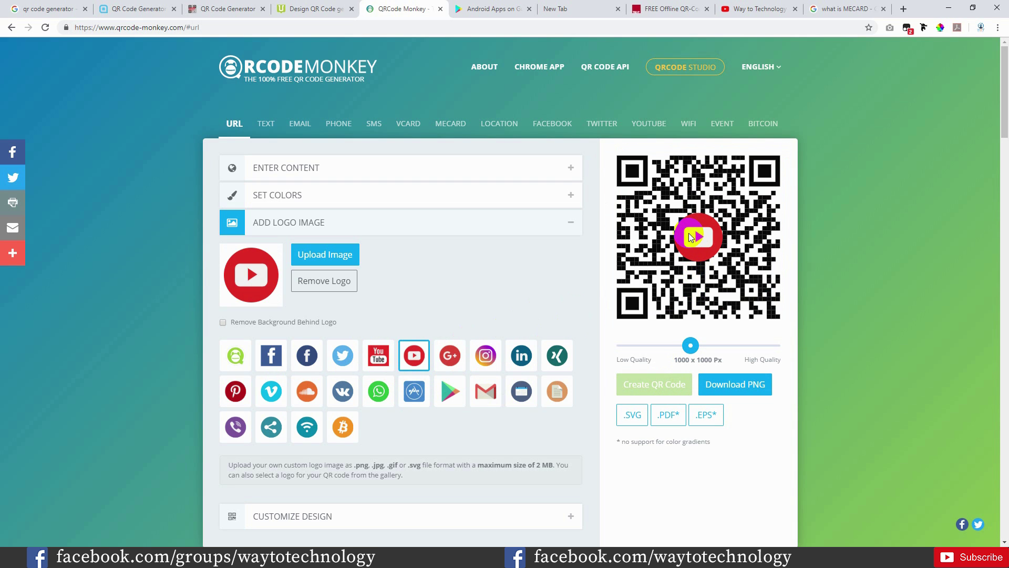
# - Expand the design customization options and regenerate the QR code with the small separate-dots body shape
pyautogui.scroll(-3, 488, 316)
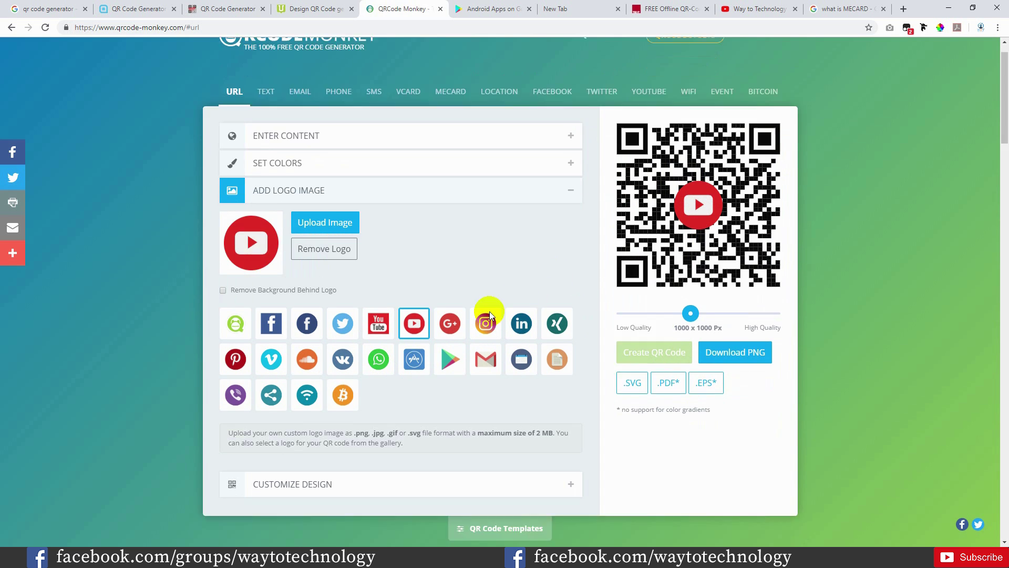
pyautogui.click(423, 360)
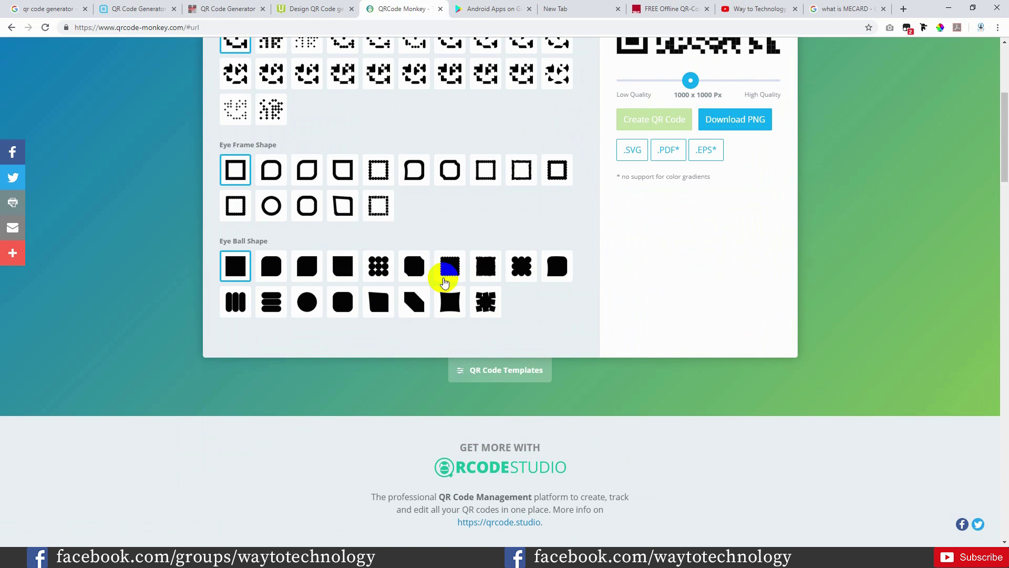
pyautogui.scroll(-3, 438, 276)
pyautogui.scroll(3, 438, 276)
pyautogui.scroll(3, 436, 275)
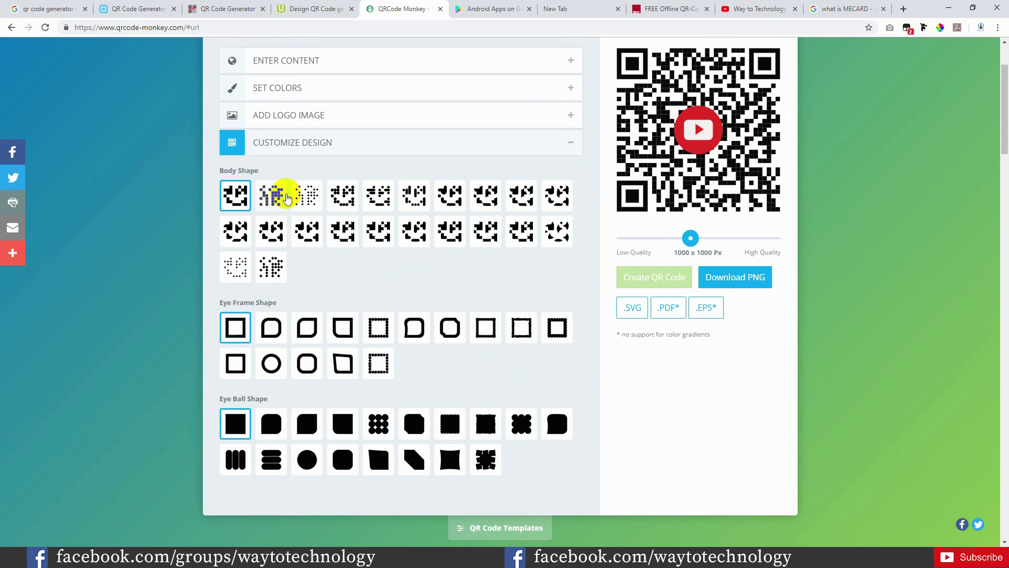
pyautogui.click(314, 197)
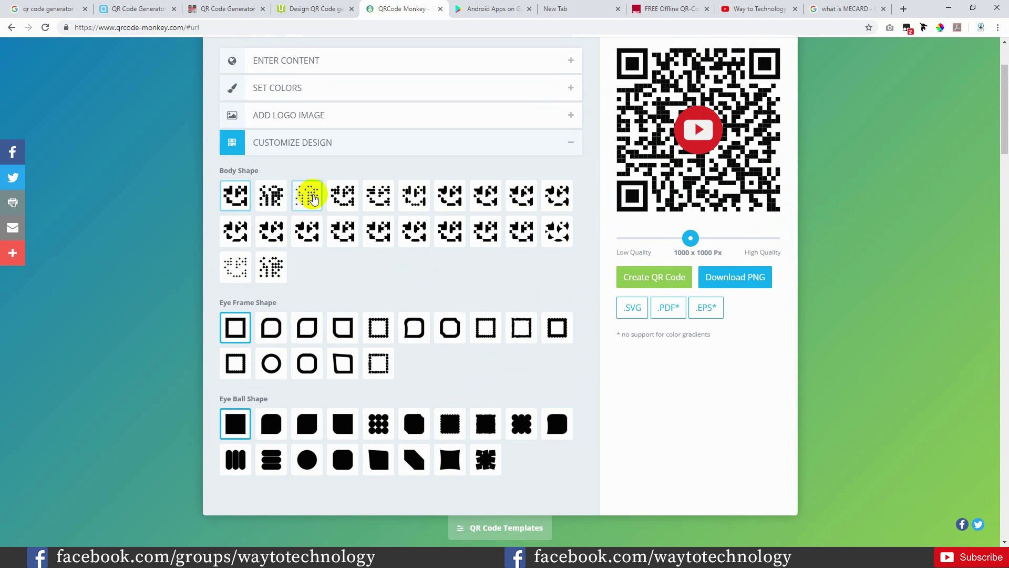
pyautogui.click(685, 277)
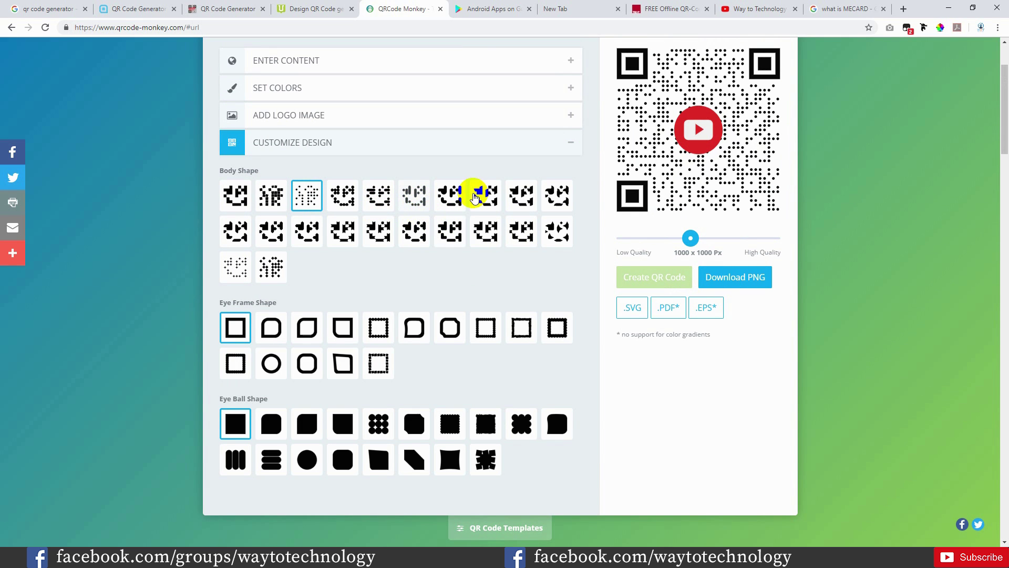
# - Restyle the QR code with a rounded connected body shape, rounded eye frames with one square corner and circular eye balls, regenerating it
pyautogui.click(450, 229)
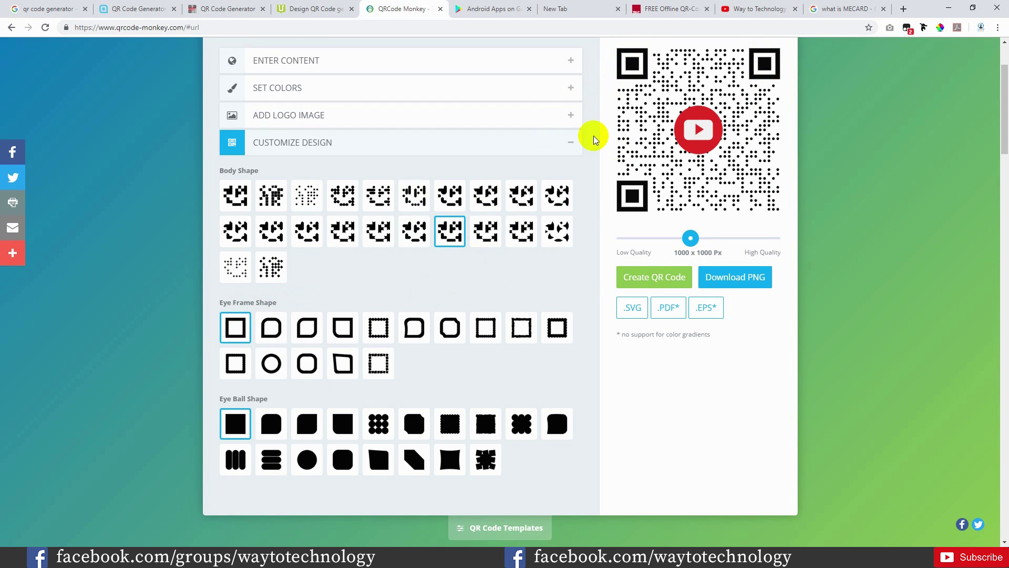
pyautogui.click(271, 334)
pyautogui.click(654, 278)
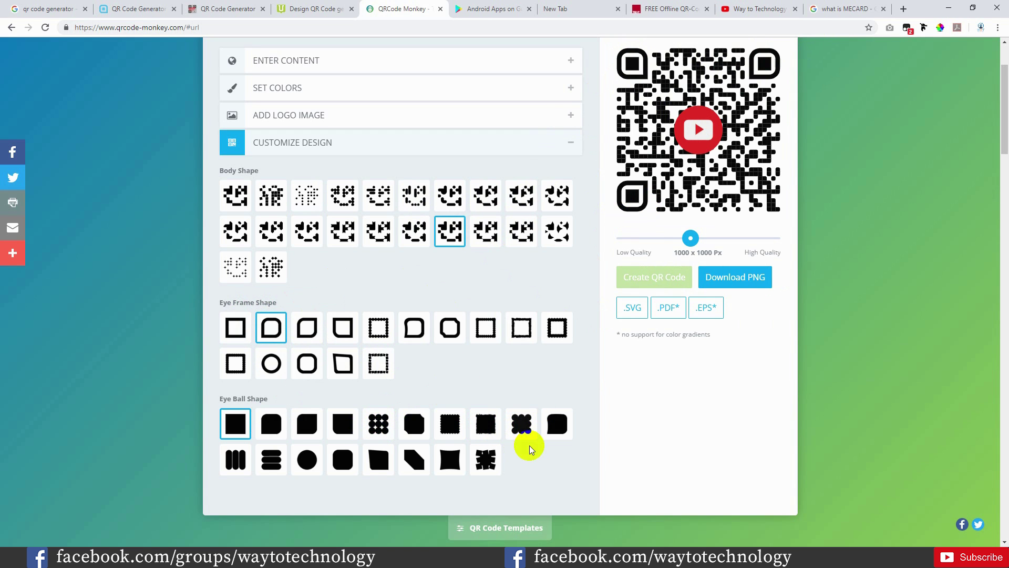
pyautogui.click(307, 459)
pyautogui.click(654, 277)
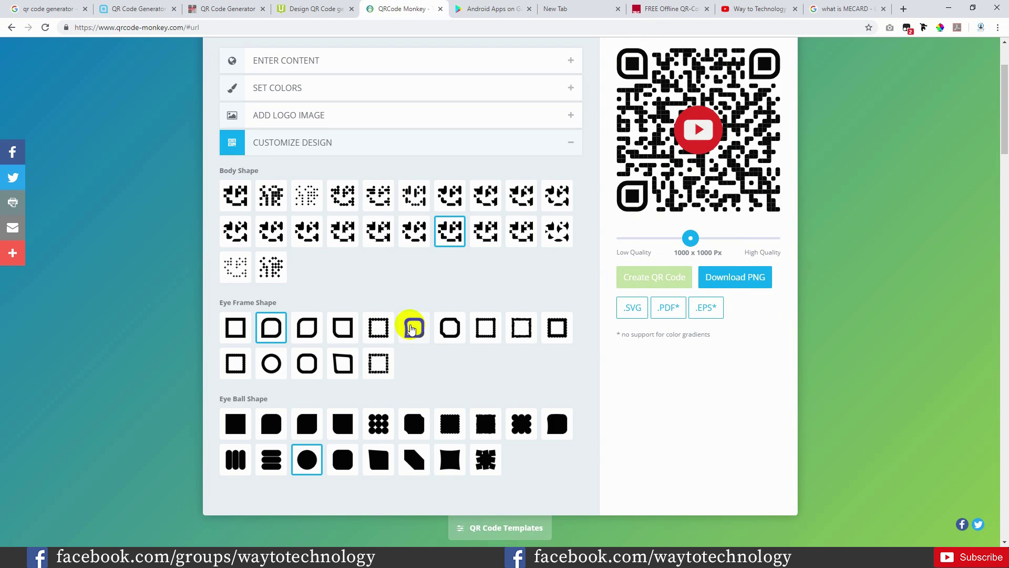
# - Create a text QR code containing "Hey there," and "Please follow me" on two lines
pyautogui.scroll(2, 412, 329)
pyautogui.click(265, 125)
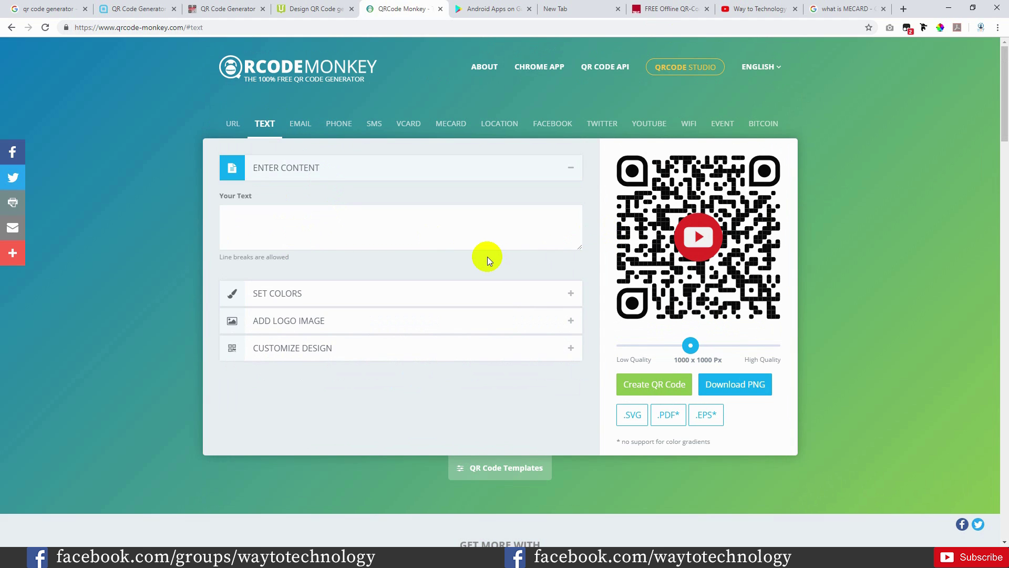
pyautogui.click(393, 227)
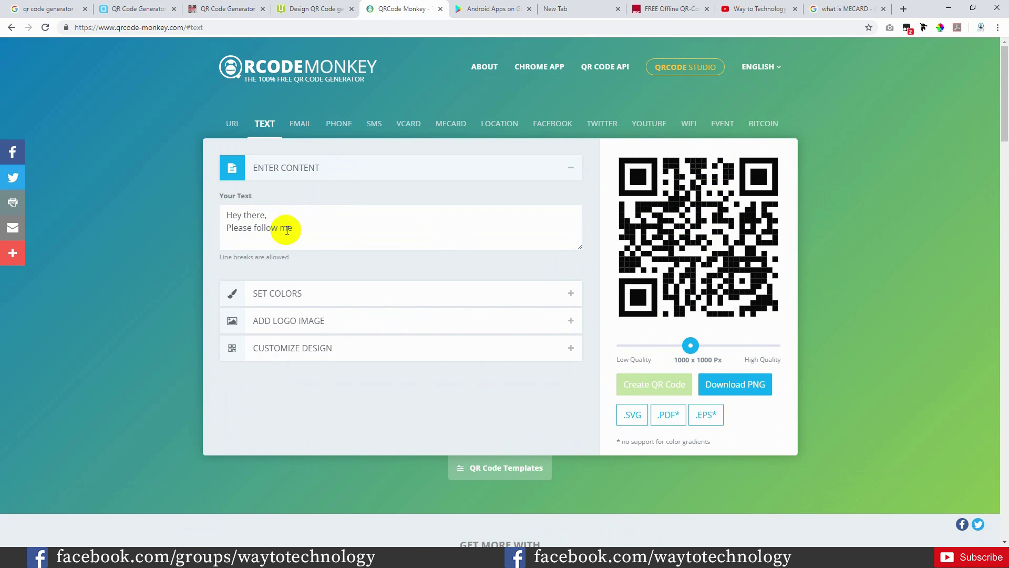
# - Review the content fields for the Email, Phone, SMS, vCard, MeCard and Location QR code types
pyautogui.click(300, 126)
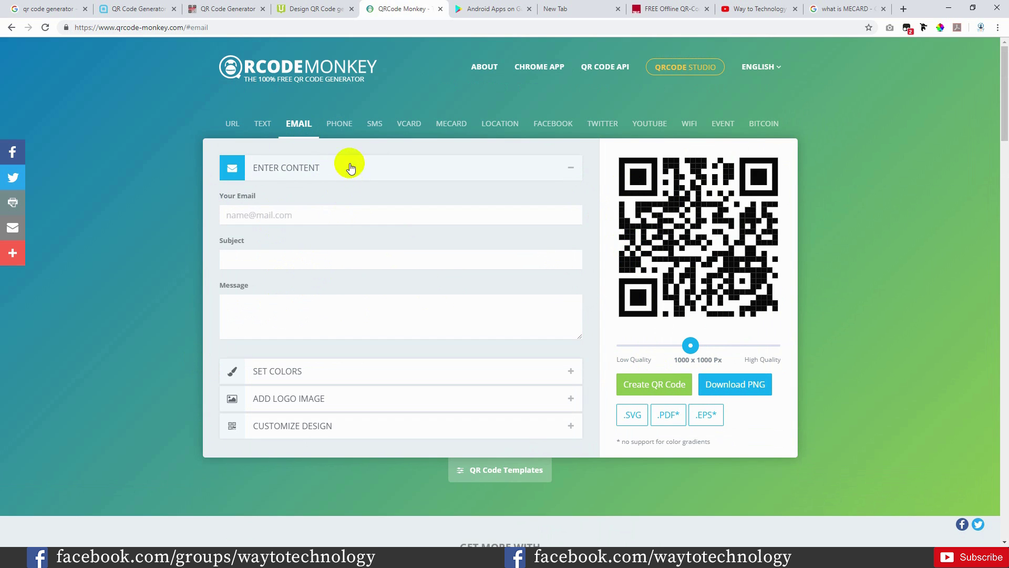
pyautogui.click(339, 124)
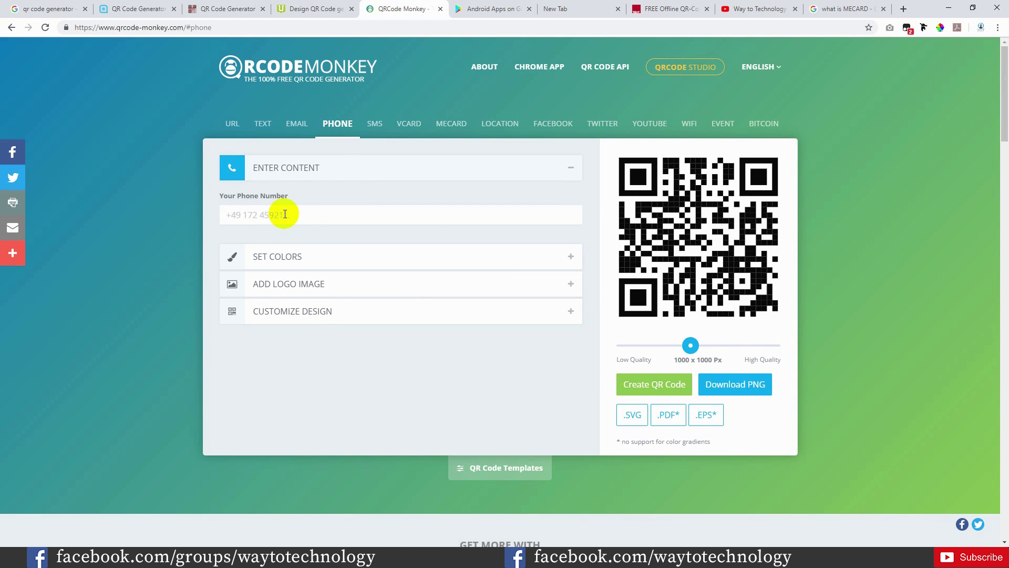
pyautogui.click(380, 129)
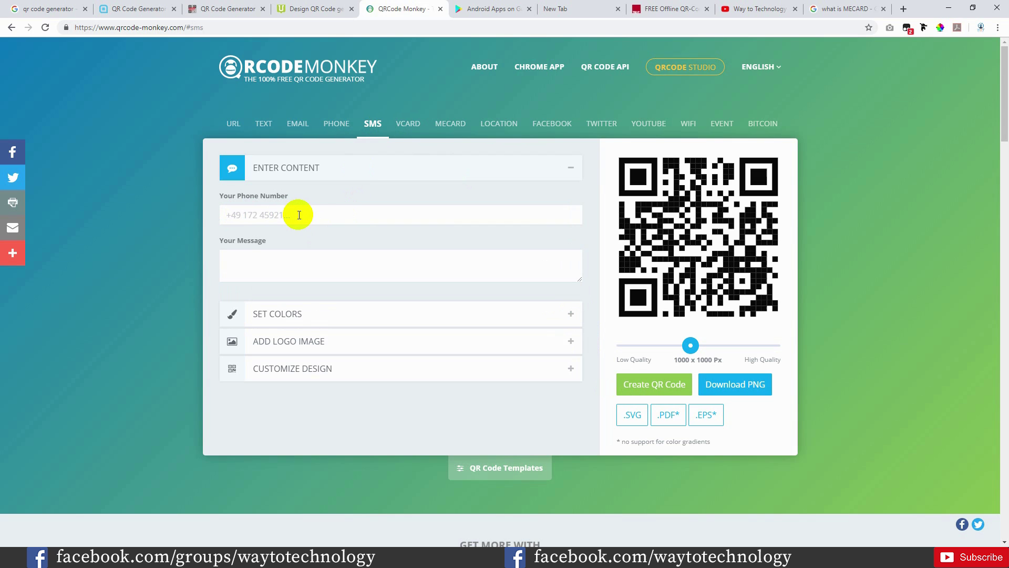
pyautogui.click(415, 125)
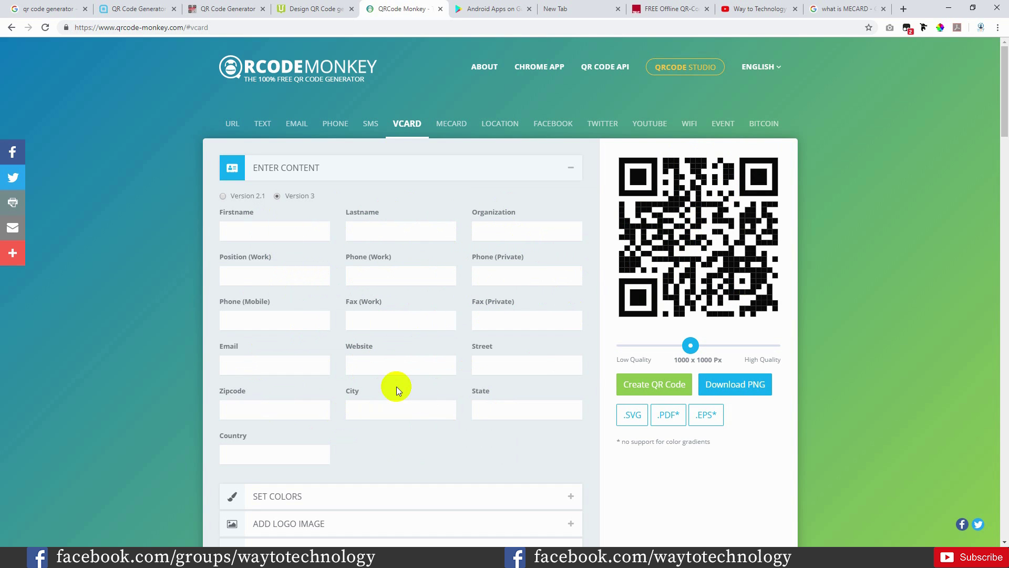
pyautogui.click(455, 132)
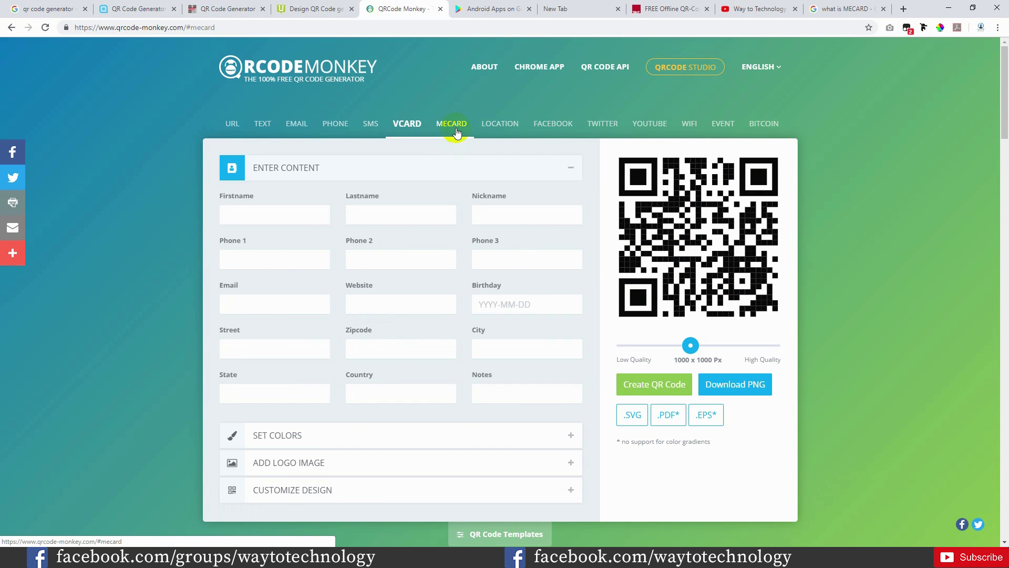
pyautogui.click(500, 125)
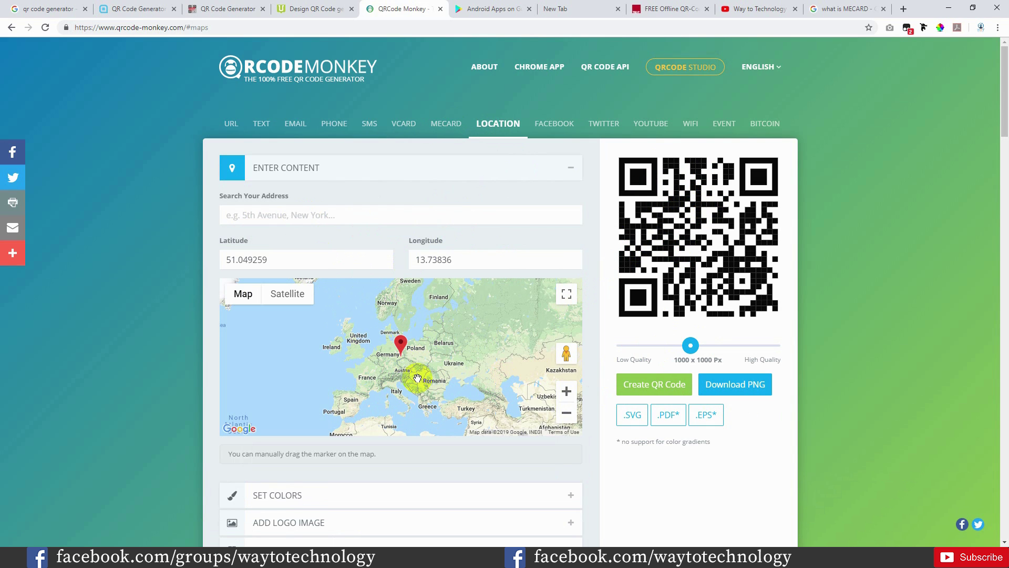
# - Examine the fields for the Facebook, Twitter, YouTube, WiFi, Event and Bitcoin QR code types, and return to the URL type
pyautogui.click(551, 123)
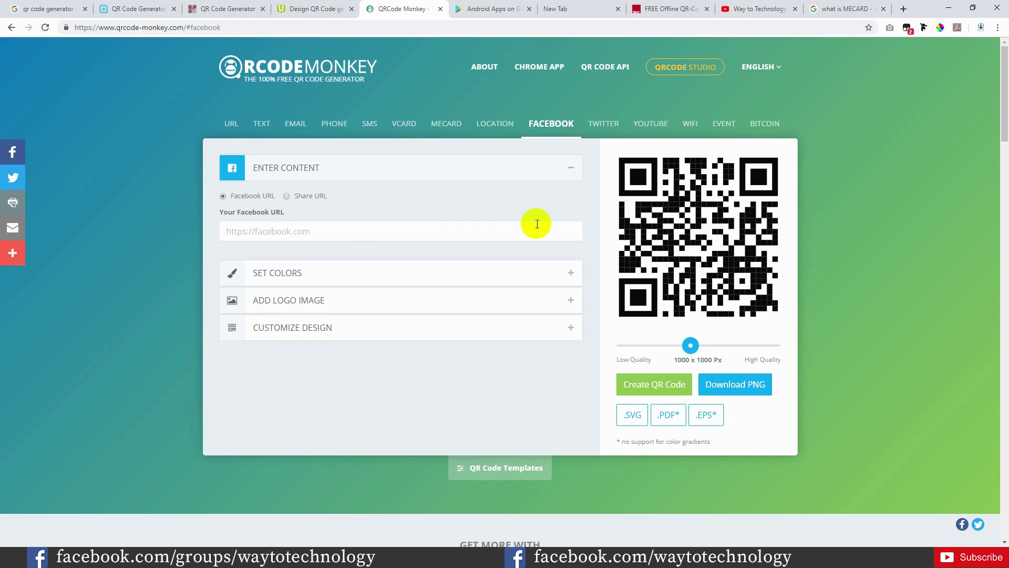
pyautogui.click(605, 126)
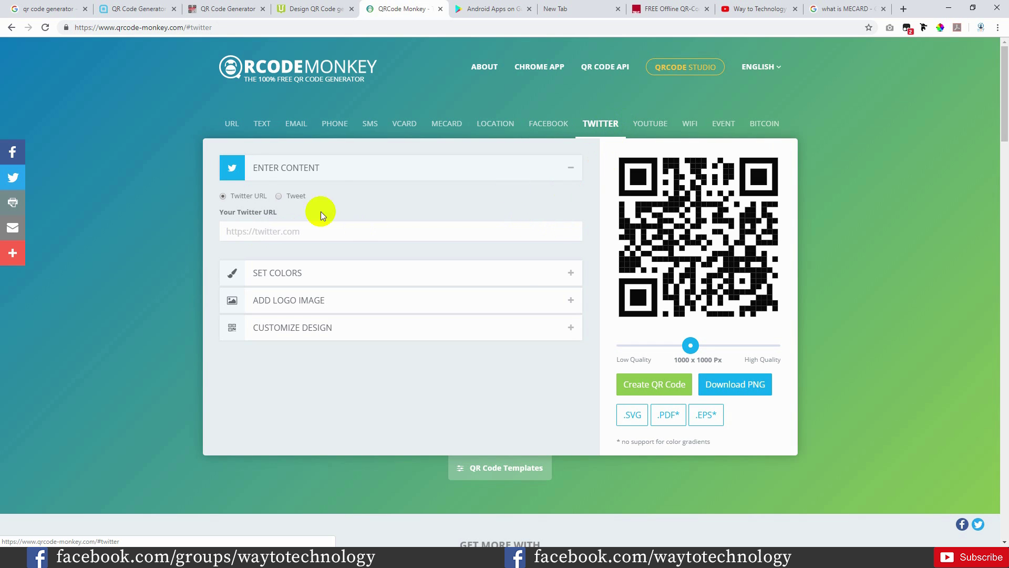
pyautogui.click(650, 126)
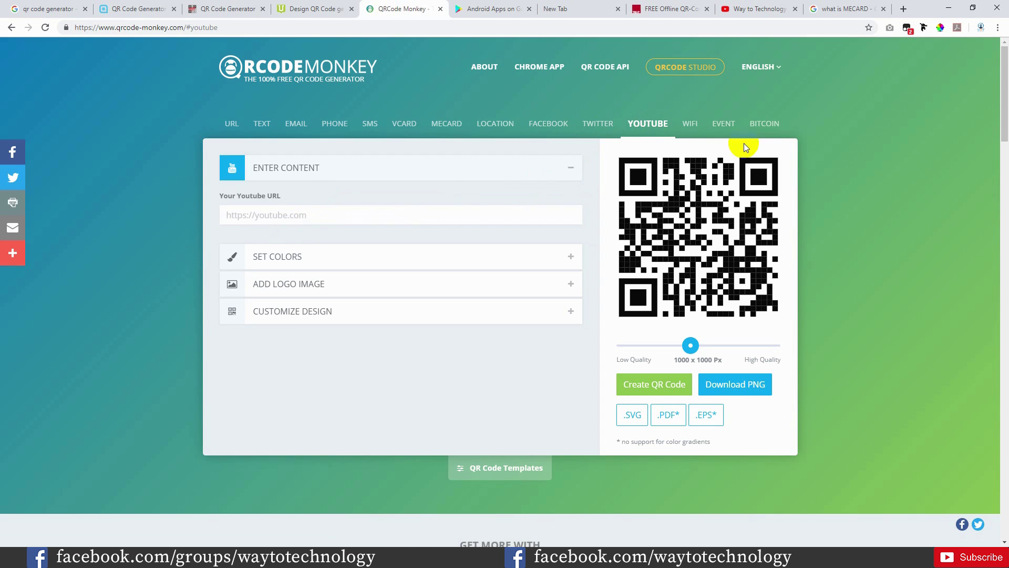
pyautogui.click(690, 125)
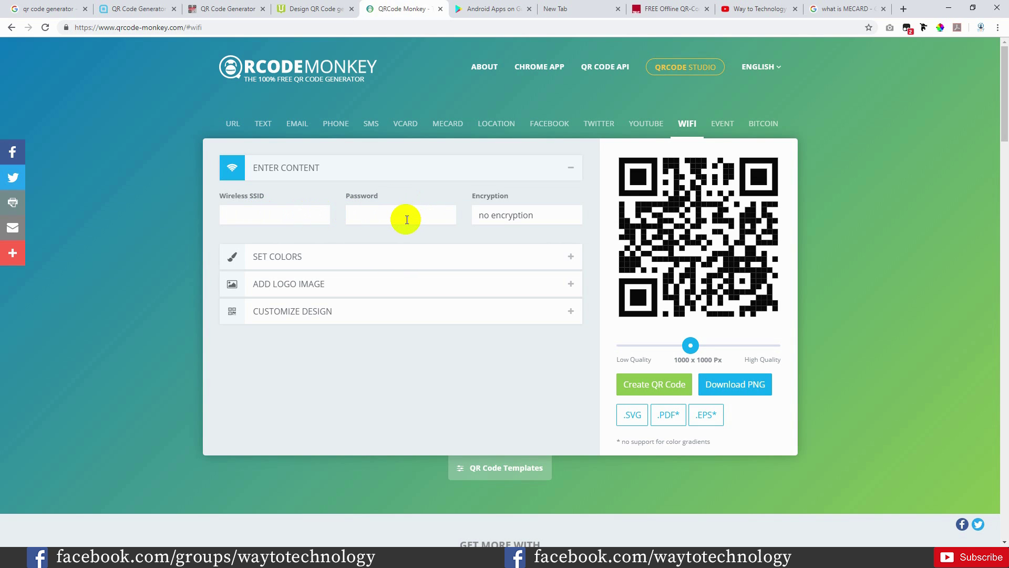
pyautogui.click(275, 213)
pyautogui.click(721, 124)
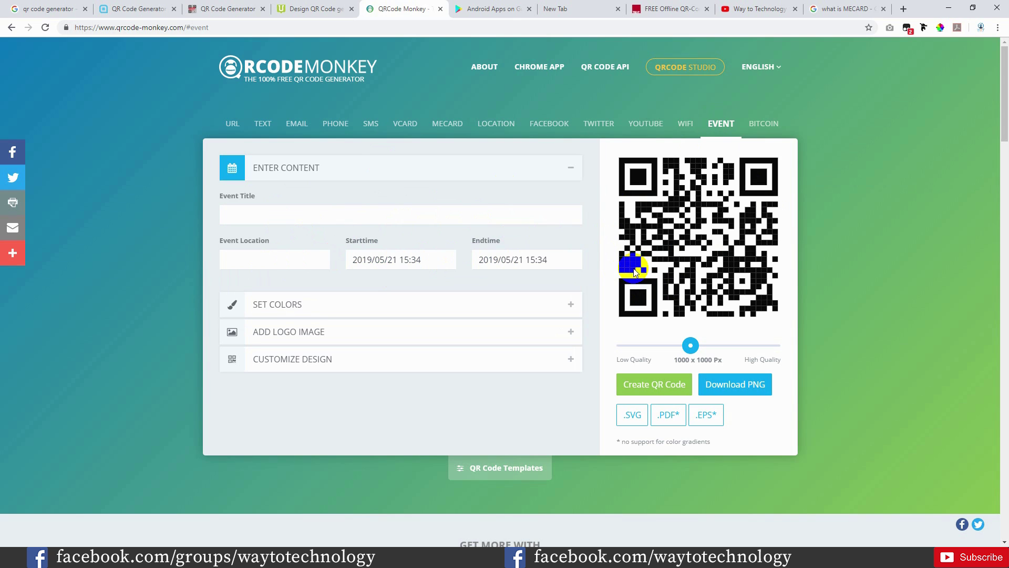
pyautogui.click(766, 124)
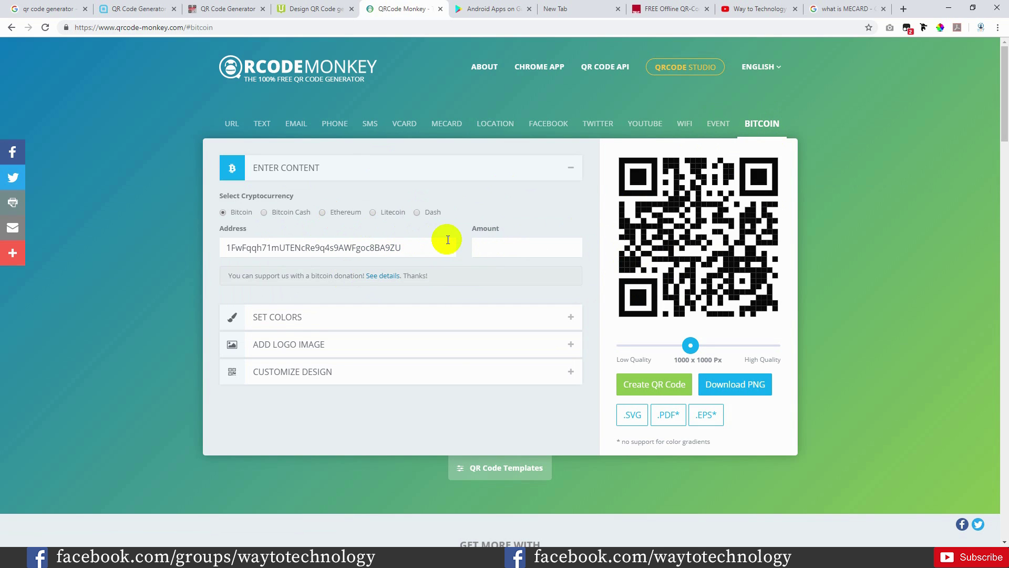
pyautogui.click(232, 121)
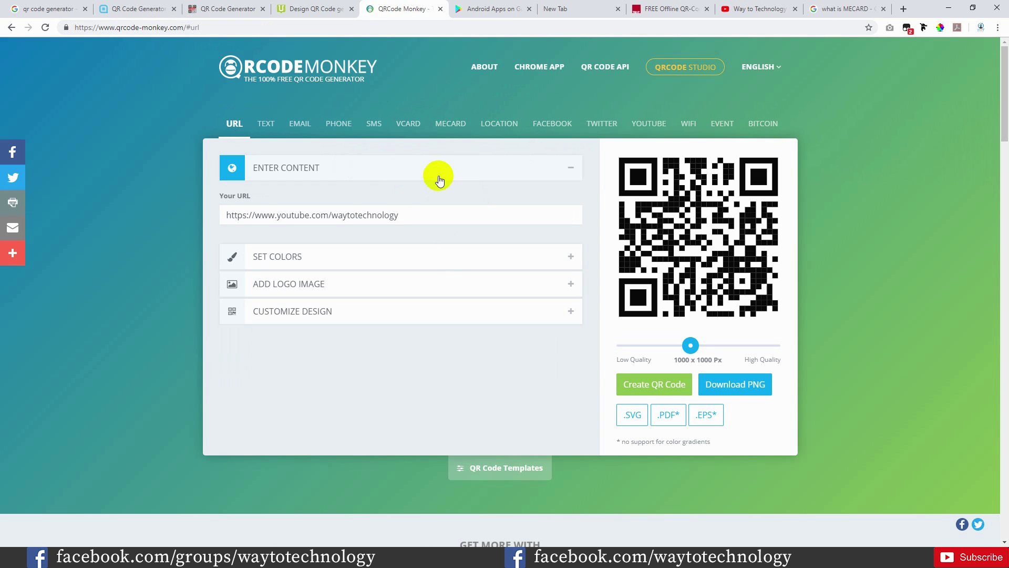
# - Search Google for "extension" in the empty browser tab and open the Chrome Web Store extensions page
pyautogui.click(553, 9)
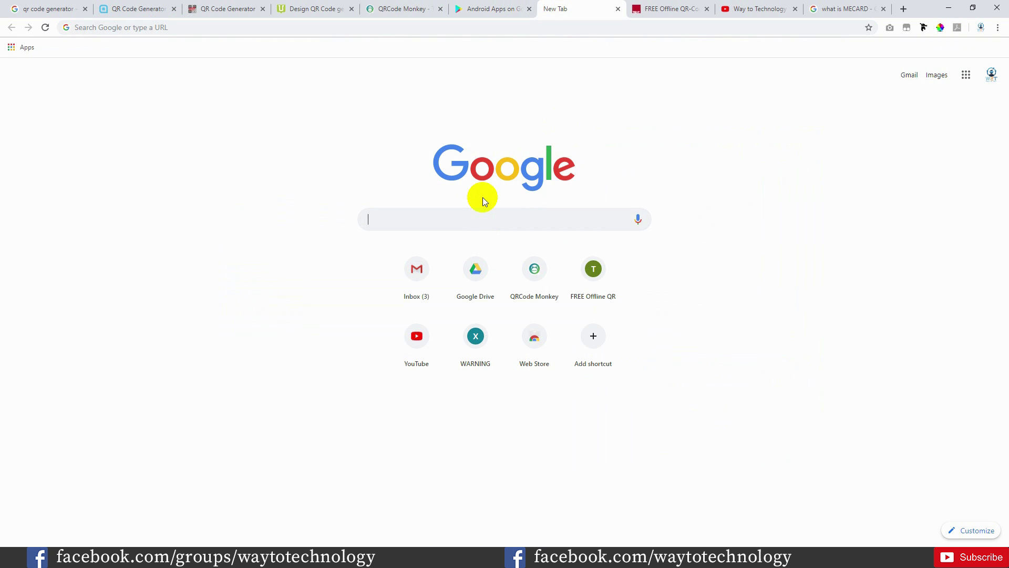
pyautogui.write('ext')
pyautogui.press('Return')
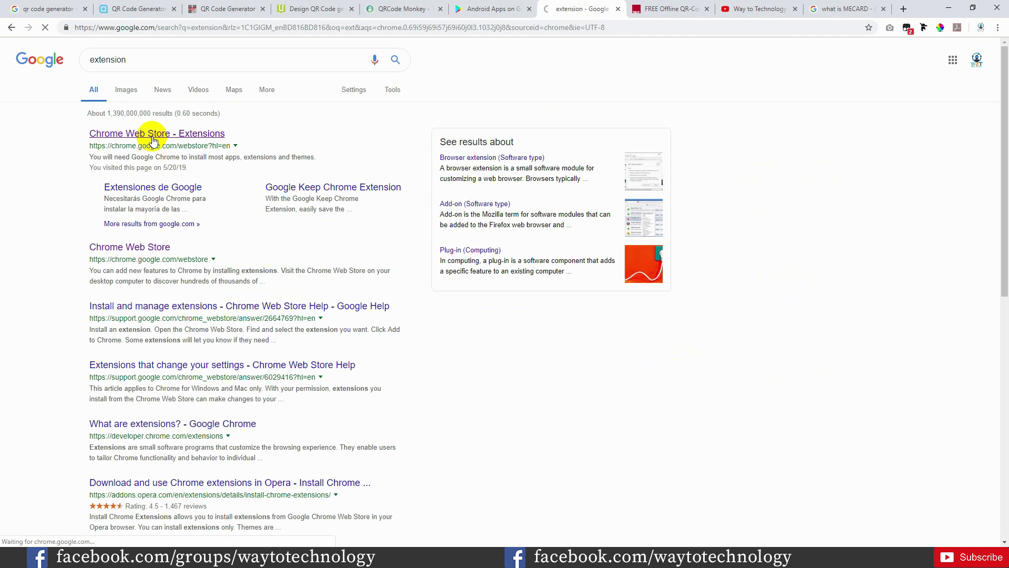
pyautogui.click(152, 137)
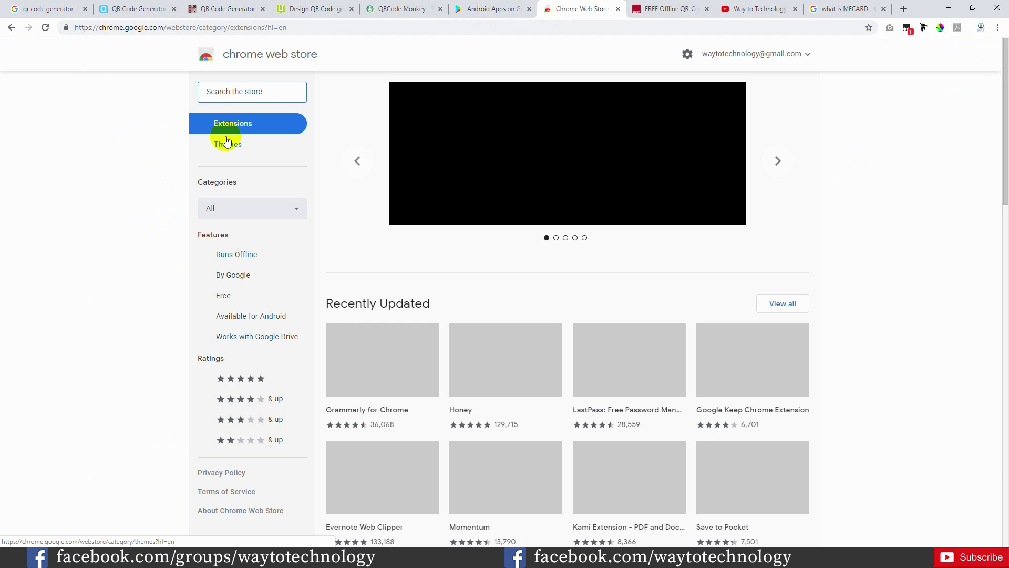
# - Search the store for "qr code generator", add the Quick QR Code Generator extension to Chrome and dismiss the notice
pyautogui.write('qr c')
pyautogui.click(307, 129)
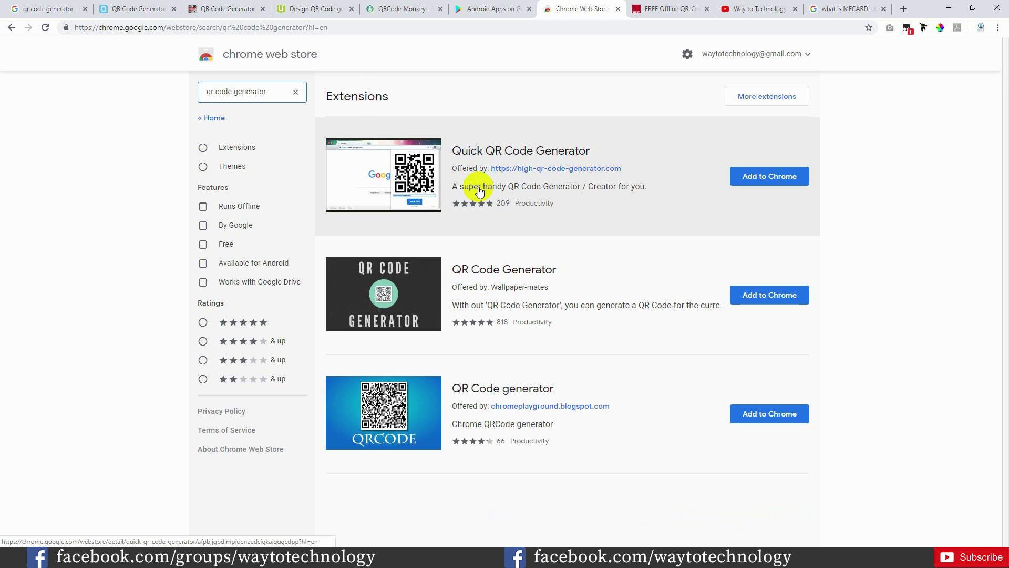
pyautogui.click(781, 185)
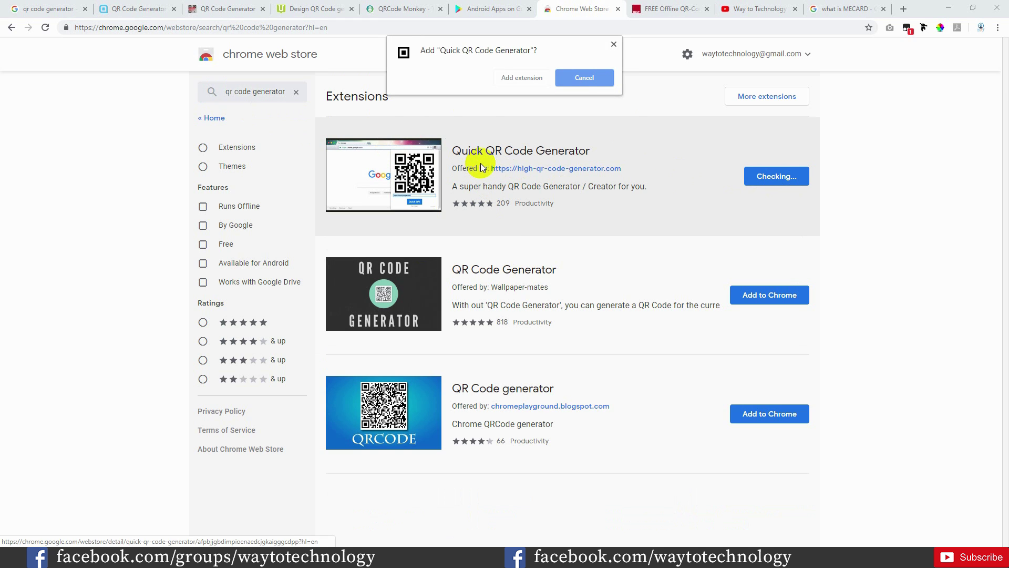
pyautogui.click(534, 80)
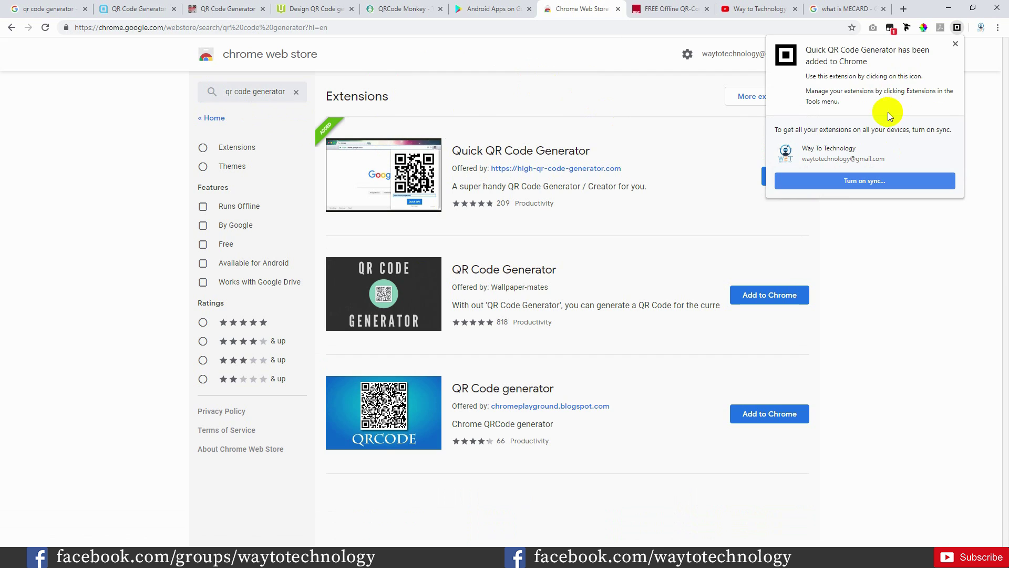
pyautogui.click(955, 43)
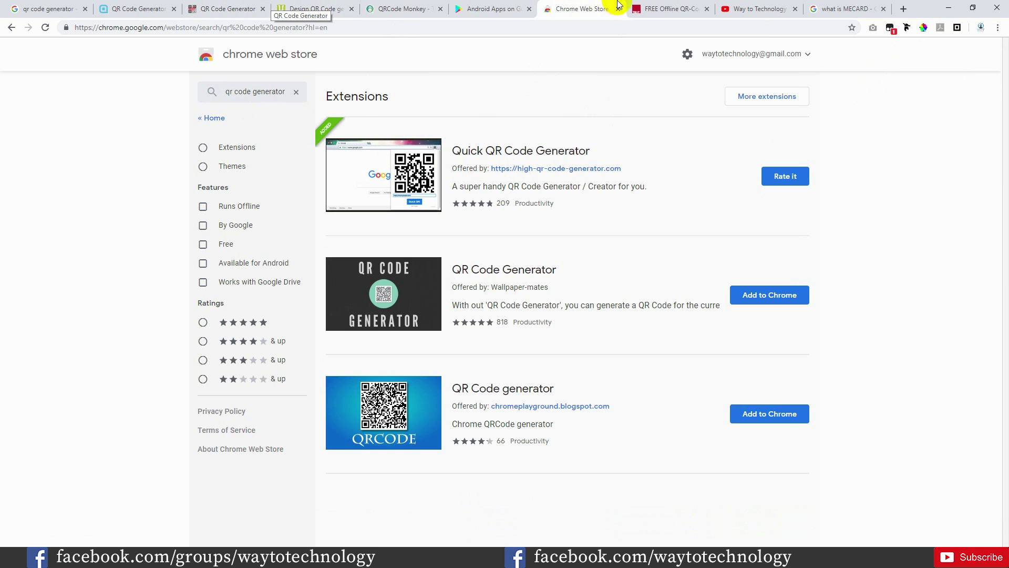
# - Switch to the Way to Technology YouTube channel page and generate a QR code of its URL with the Quick QR Code Generator extension
pyautogui.click(724, 9)
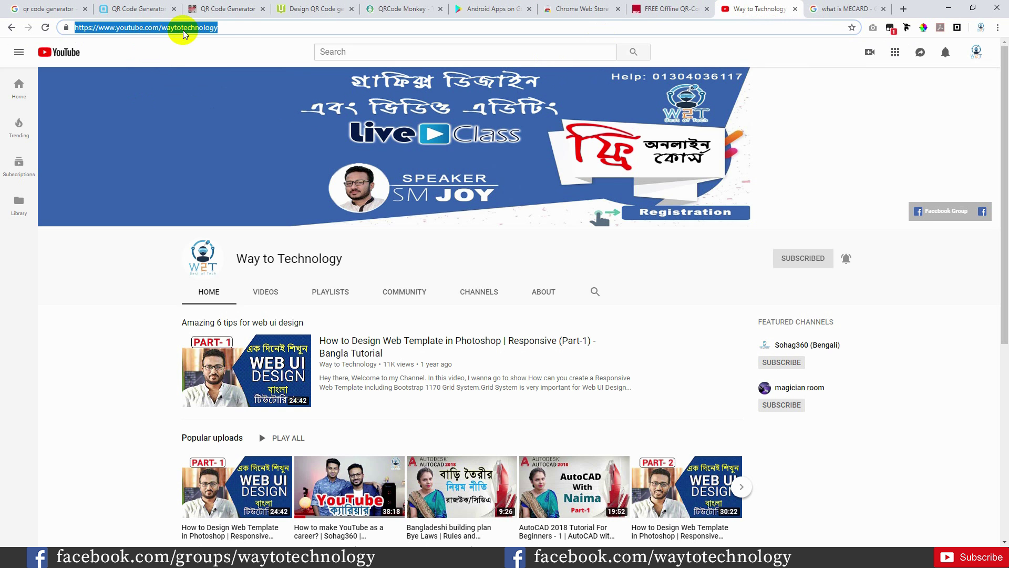
pyautogui.click(231, 26)
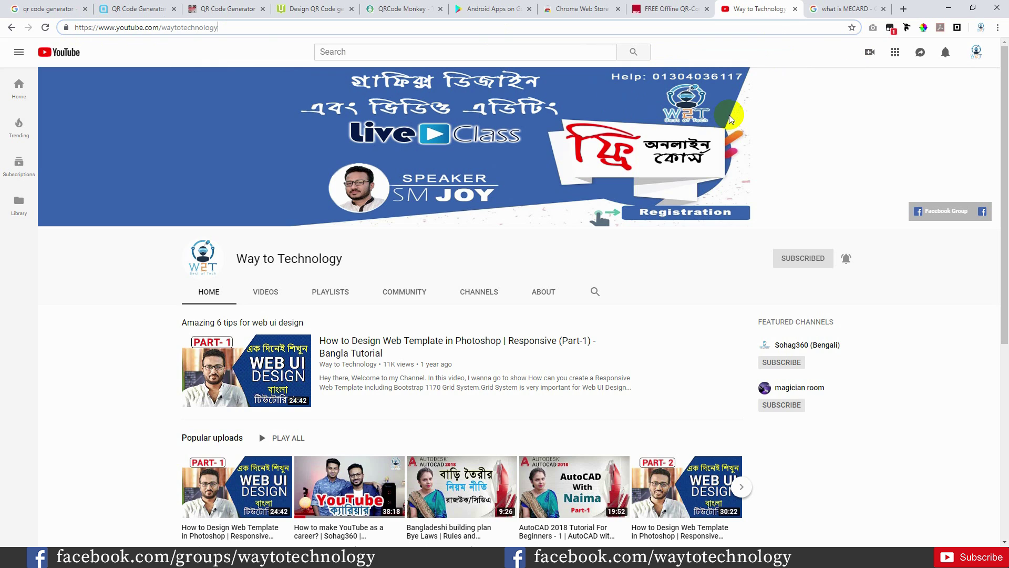
pyautogui.click(957, 28)
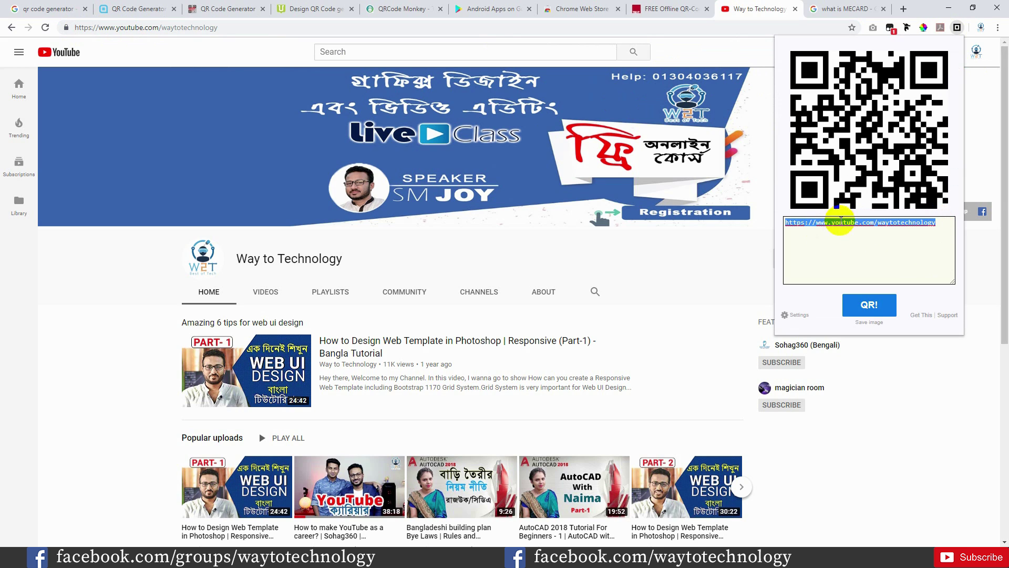
pyautogui.click(870, 304)
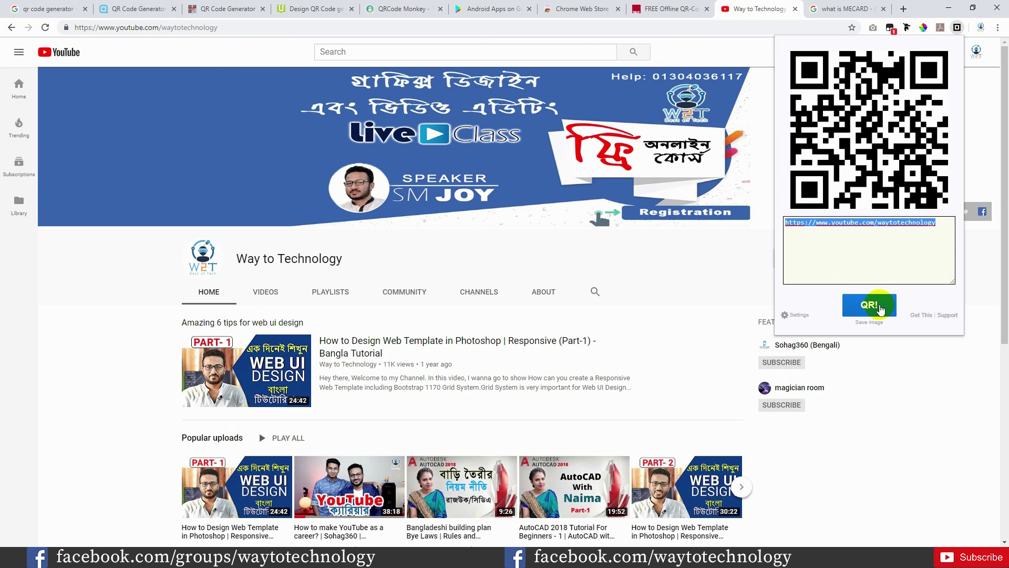
pyautogui.click(881, 309)
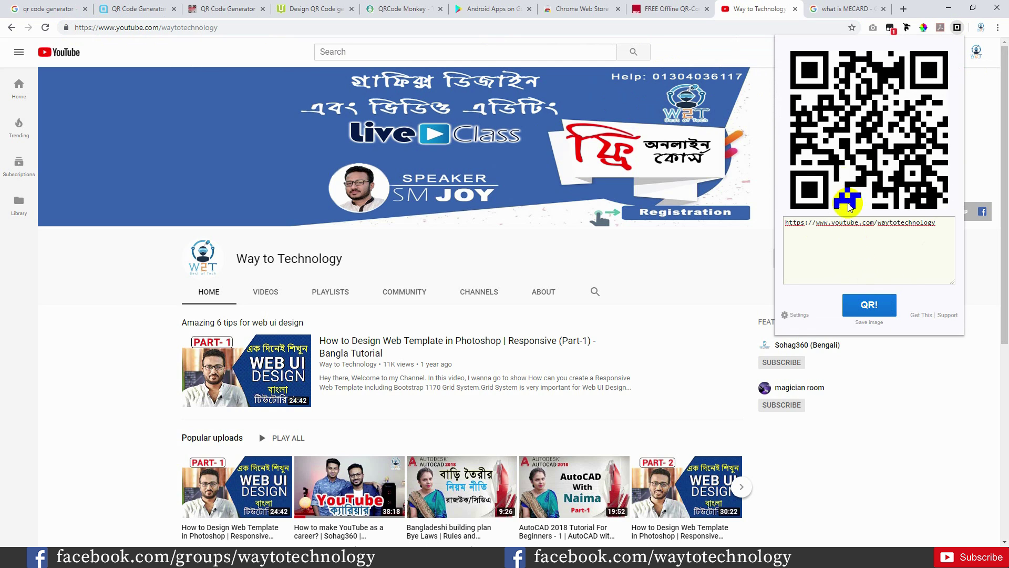
# - Examine the size and colour settings of the Quick QR extension and return to the generated code
pyautogui.click(844, 170)
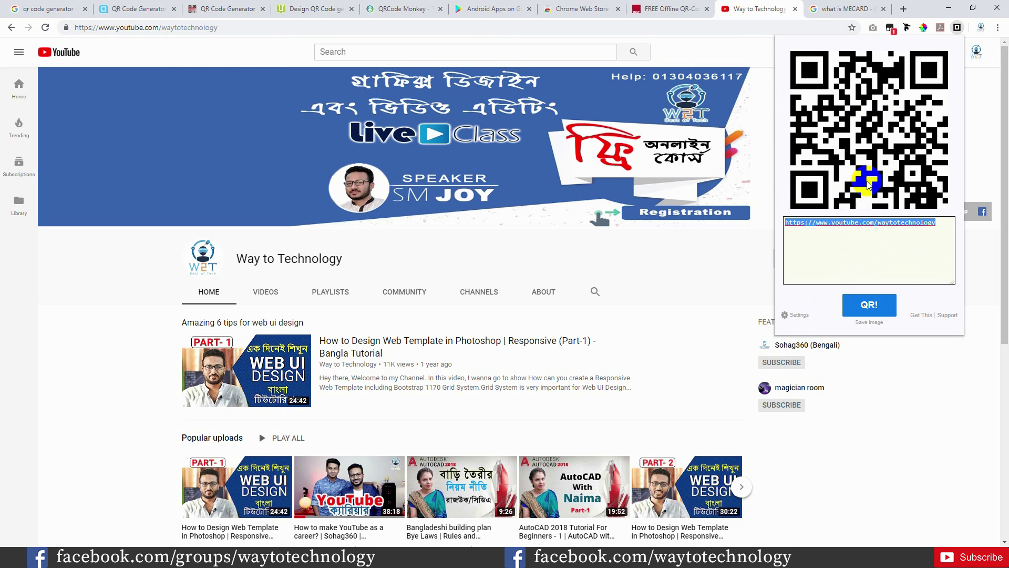
pyautogui.click(795, 314)
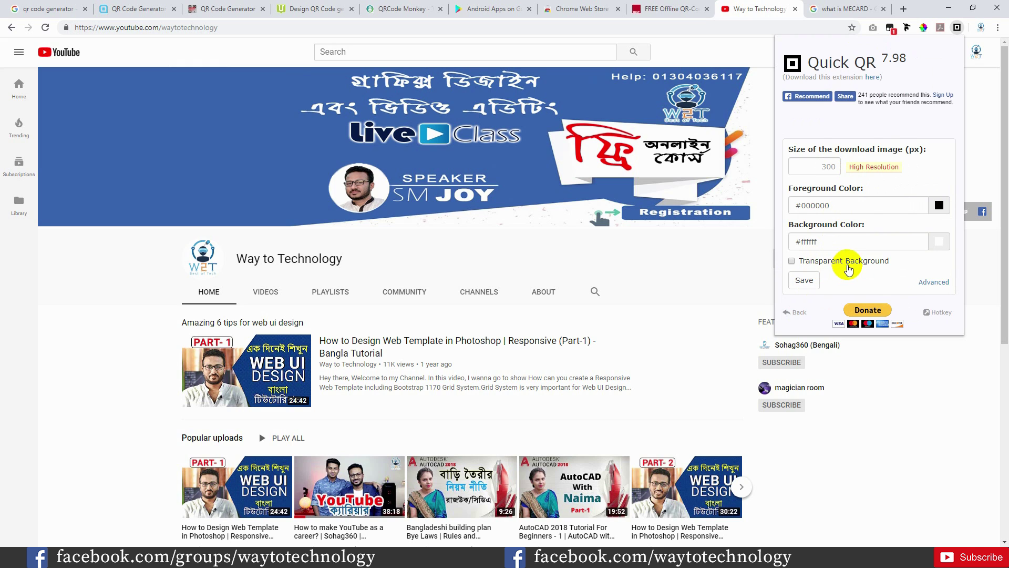
pyautogui.click(798, 312)
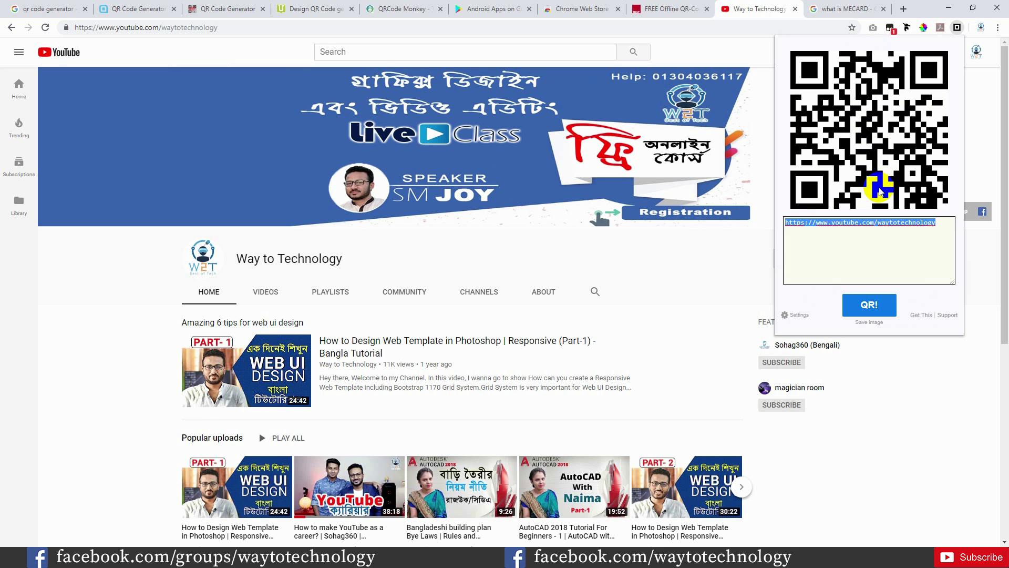
# - Search Google Play for "qr code scanner and creator" apps
pyautogui.click(489, 9)
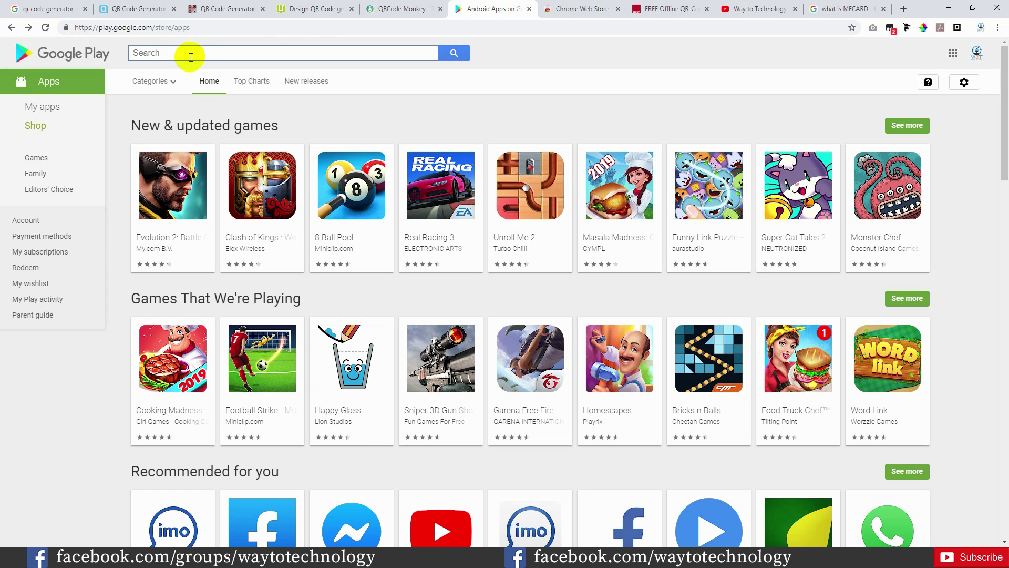
pyautogui.write('qr code sc')
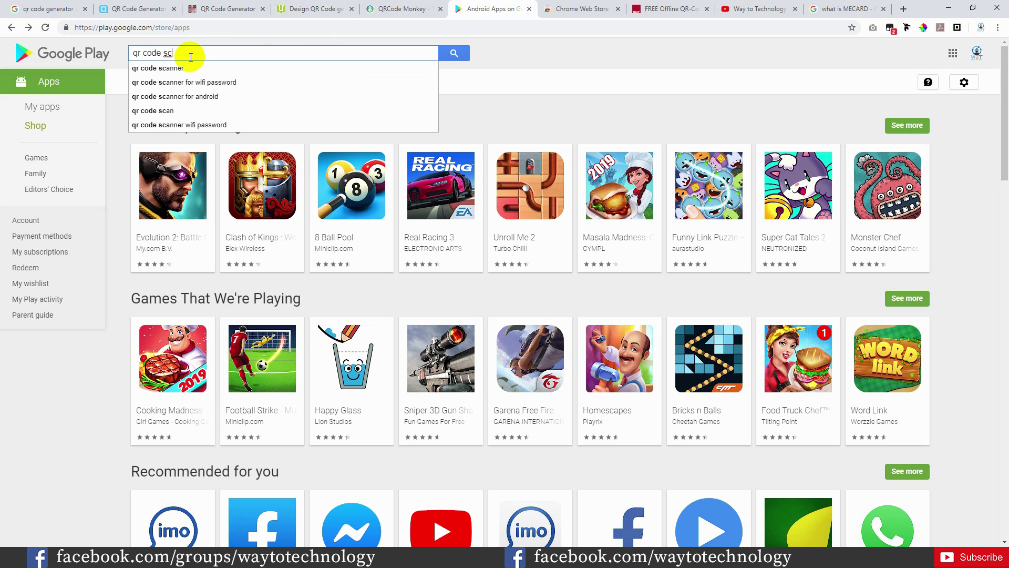
pyautogui.write('anner and creator')
pyautogui.press('Return')
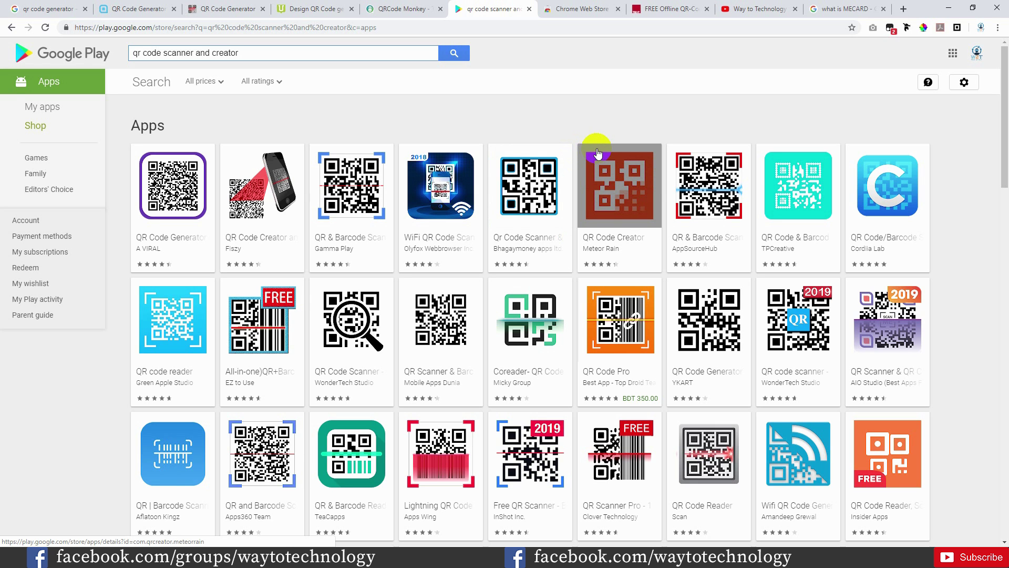
# - Start the Windows download of QR-Code Studio from the TEC-IT download page, and pause it
pyautogui.click(666, 8)
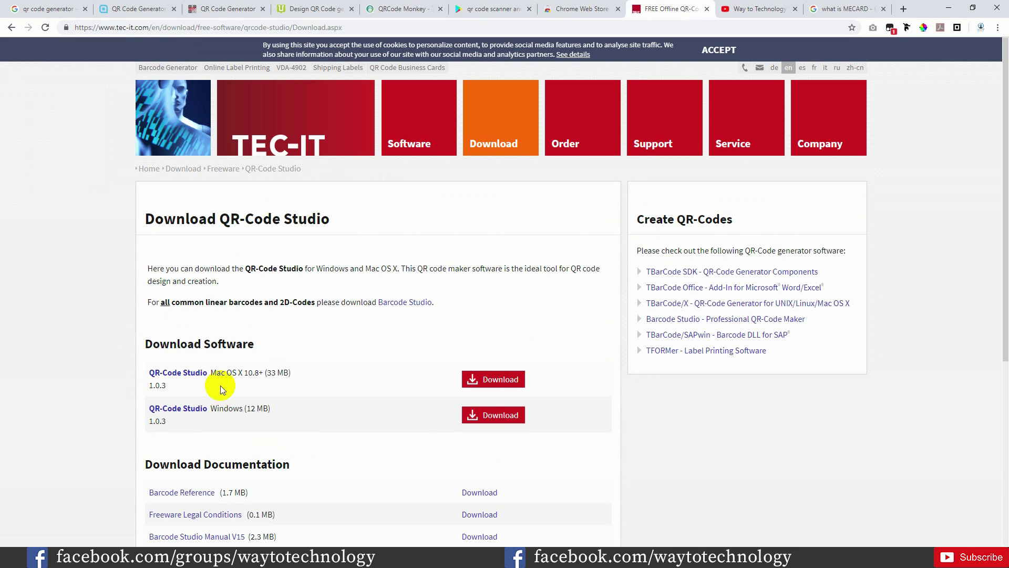
pyautogui.click(502, 422)
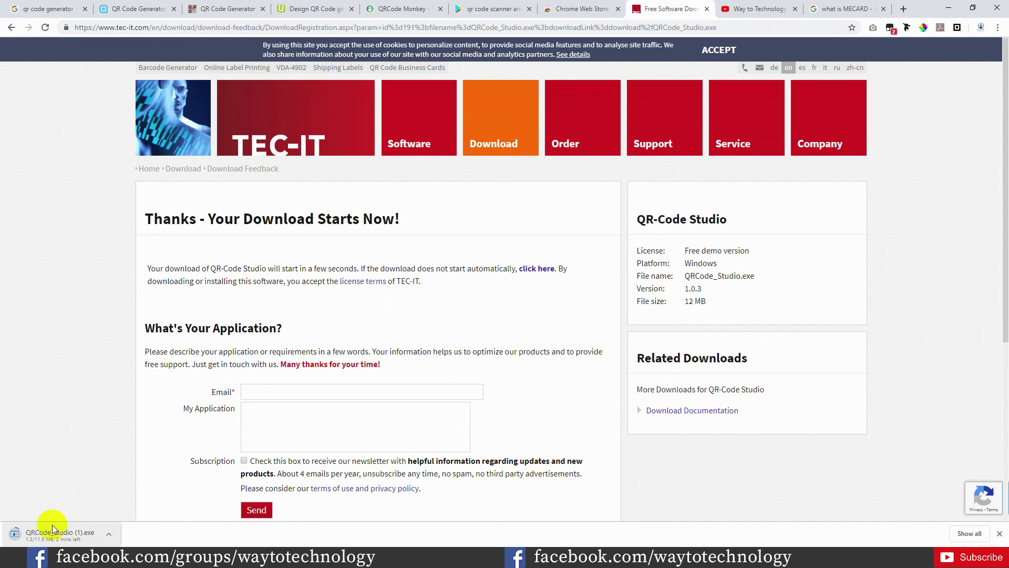
pyautogui.click(109, 534)
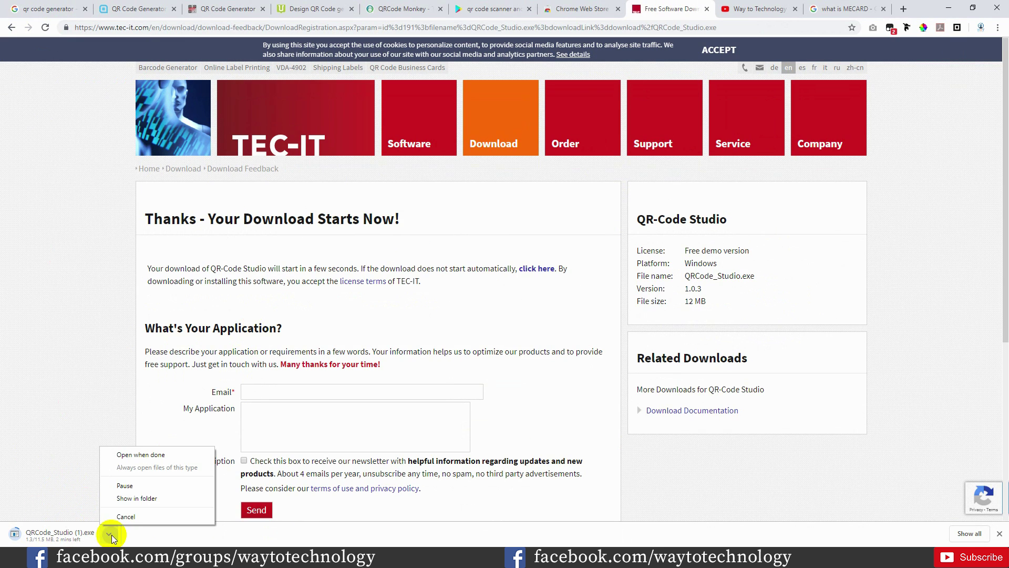
pyautogui.click(123, 486)
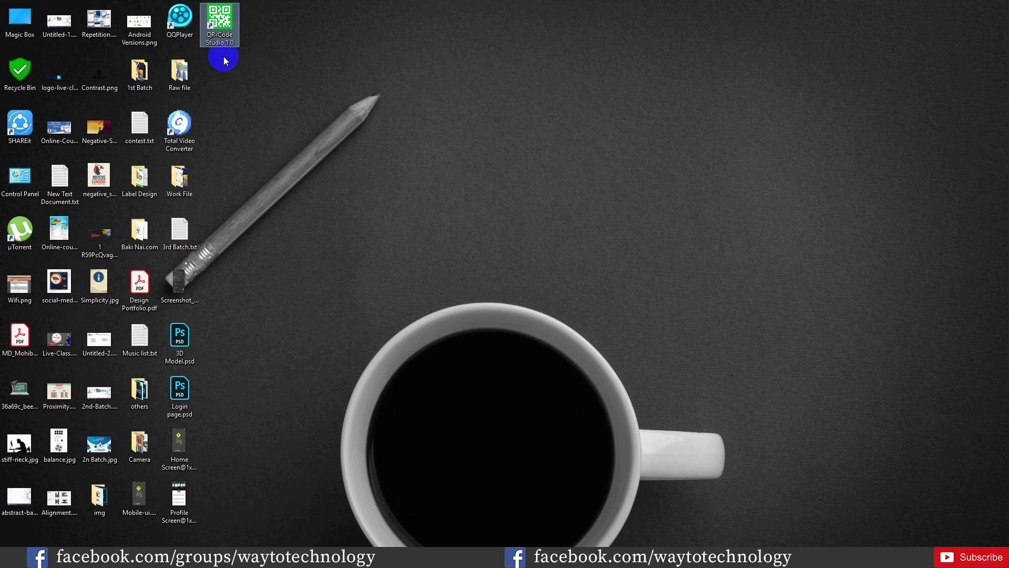
# - Launch the installed QR-Code Studio 1.0 from the desktop and continue with the free version as a private user
pyautogui.click(264, 47)
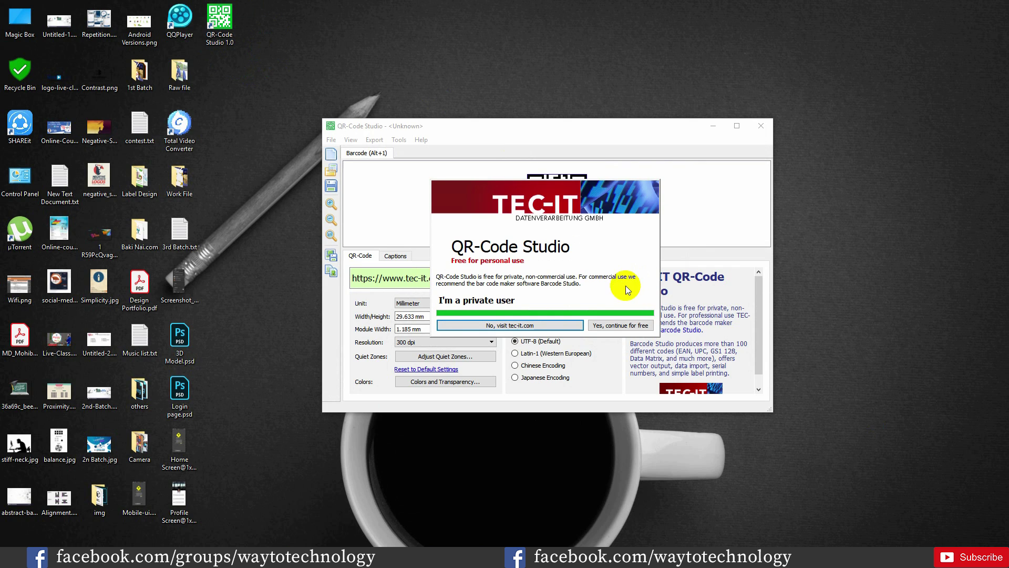
pyautogui.click(626, 326)
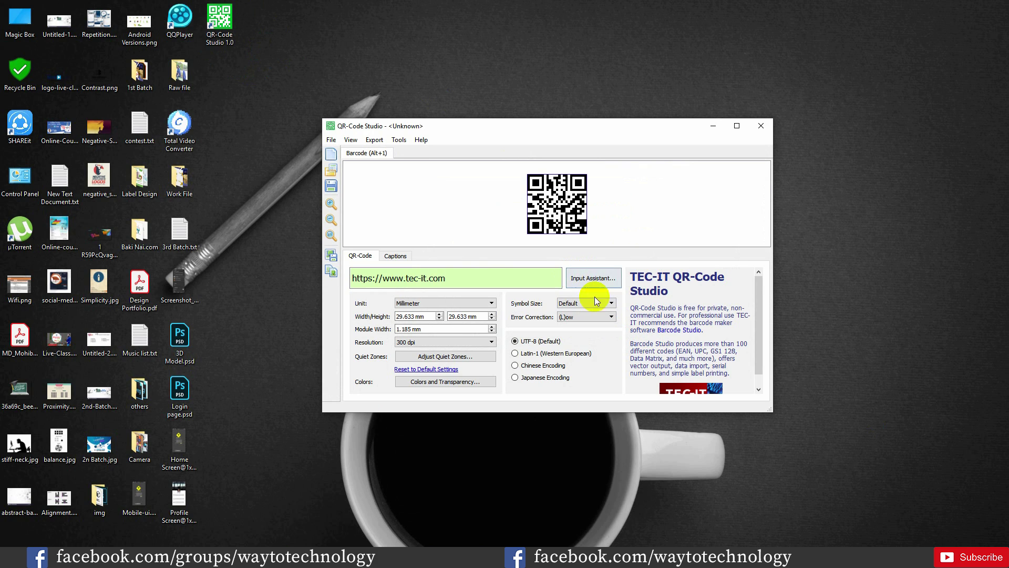
# - Copy the Way to Technology YouTube channel URL from Chrome and replace the default address in QR-Code Studio with it
pyautogui.moveTo(444, 277); pyautogui.dragTo(326, 278)
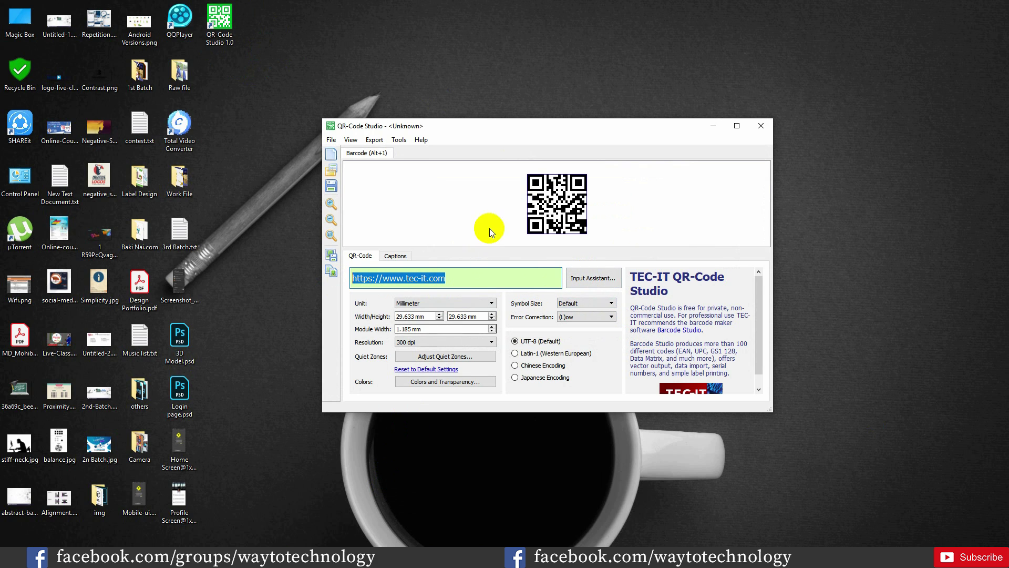
pyautogui.click(277, 548)
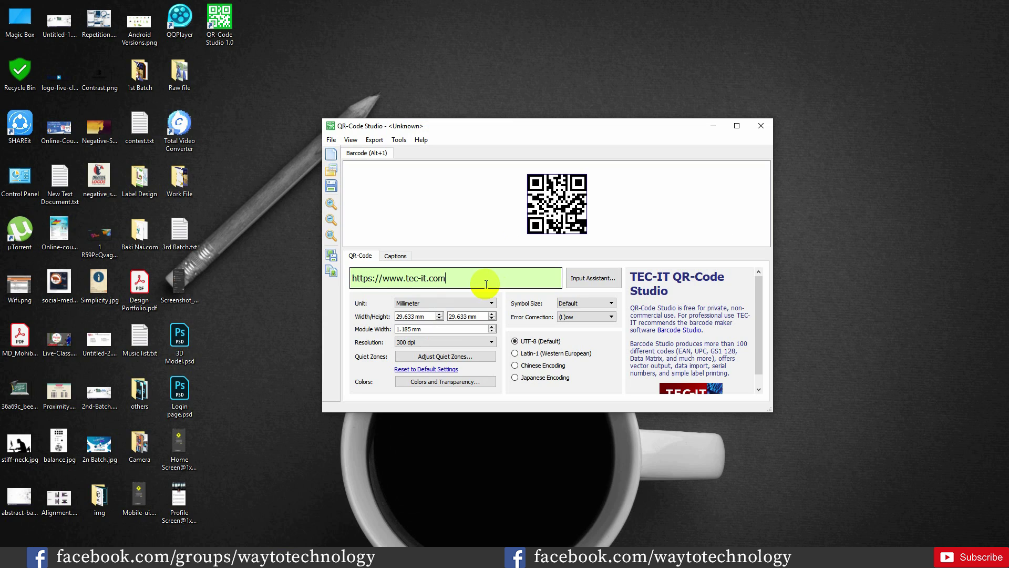
pyautogui.click(452, 281)
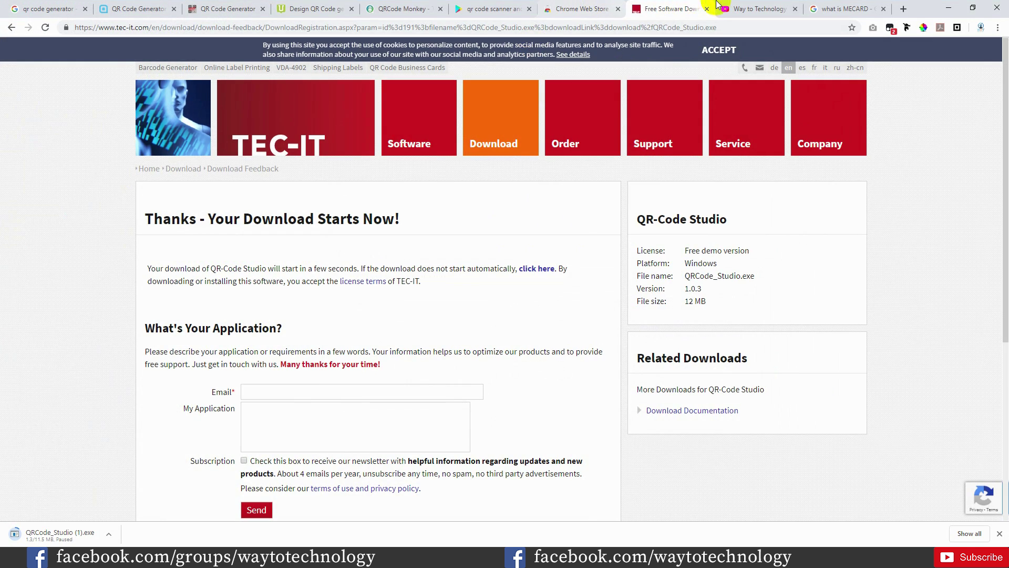
pyautogui.click(759, 8)
pyautogui.click(152, 29)
pyautogui.hotkey('ctrl', 'c')
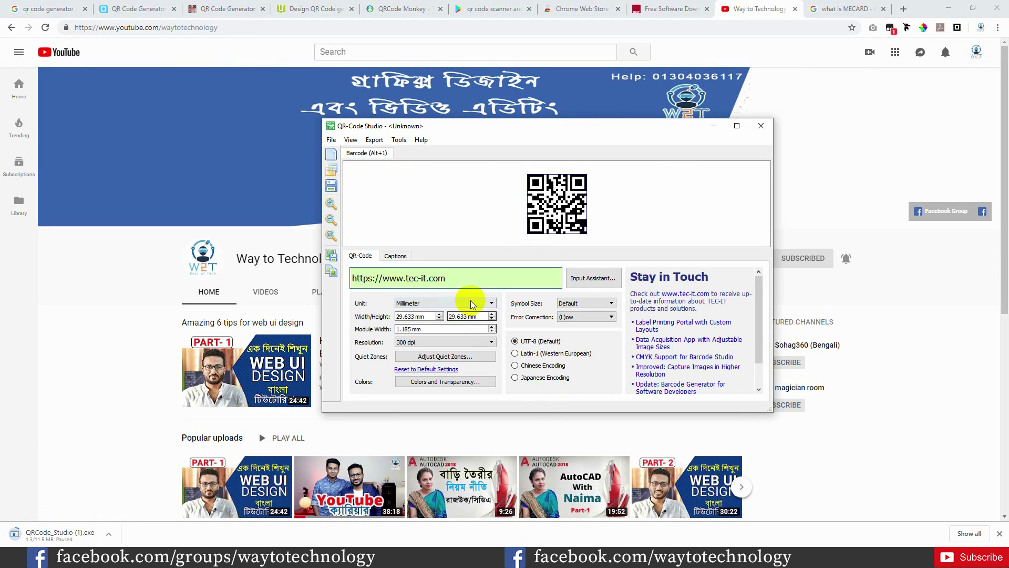
pyautogui.moveTo(446, 278); pyautogui.dragTo(348, 284)
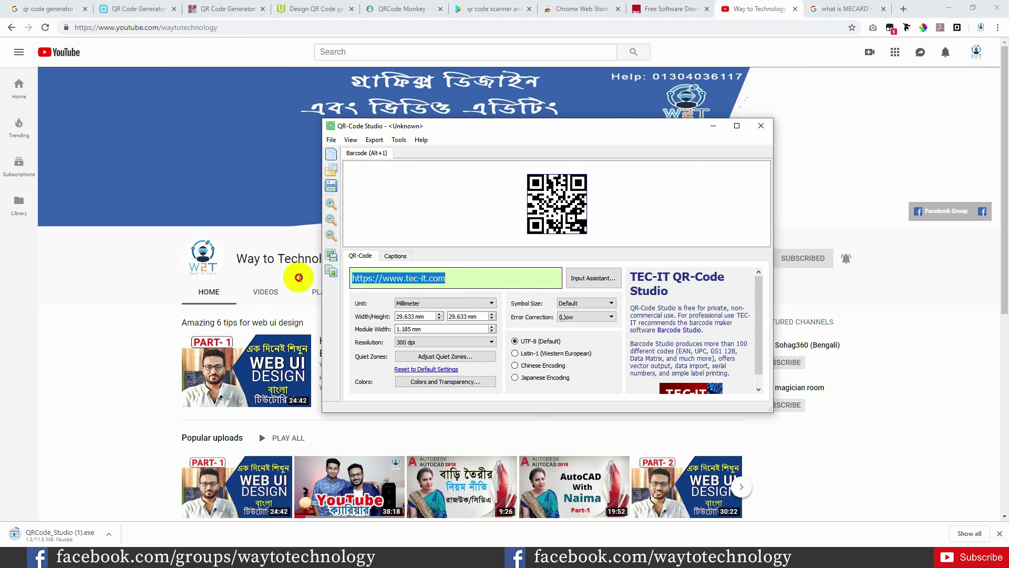
pyautogui.hotkey('ctrl', 'v')
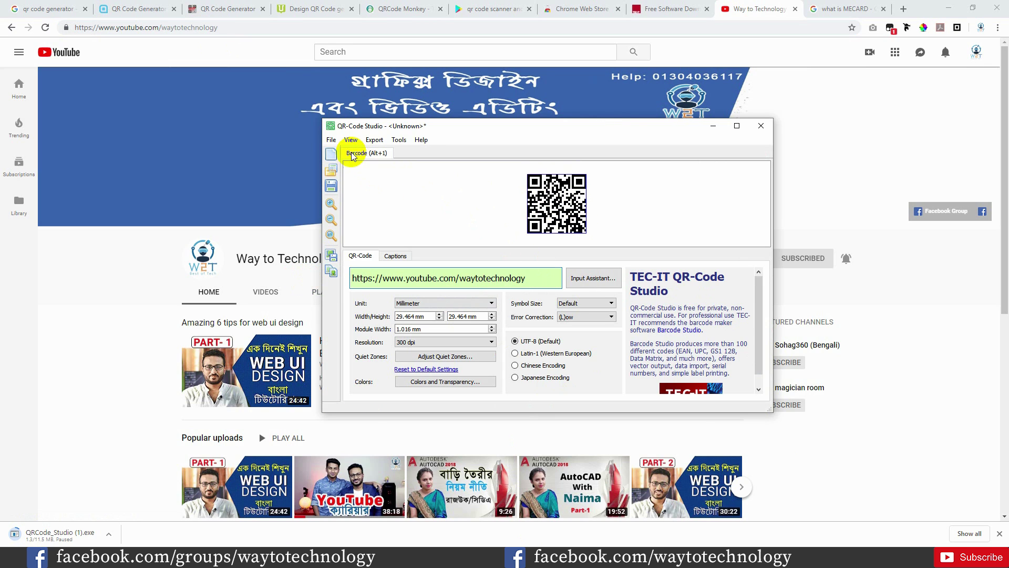
# - Try to save the YouTube channel QR code's settings as a new file
pyautogui.click(331, 140)
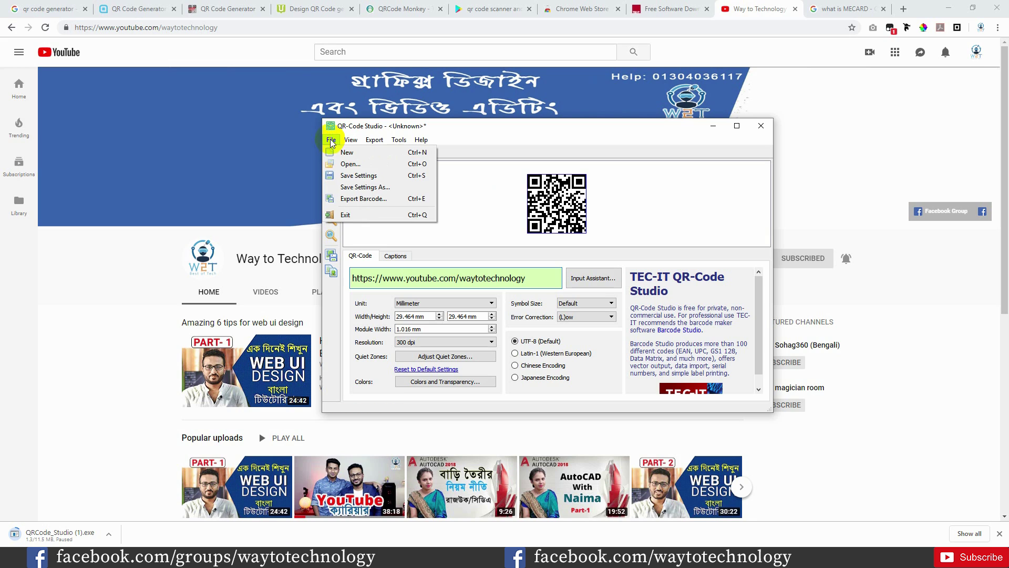
pyautogui.click(379, 190)
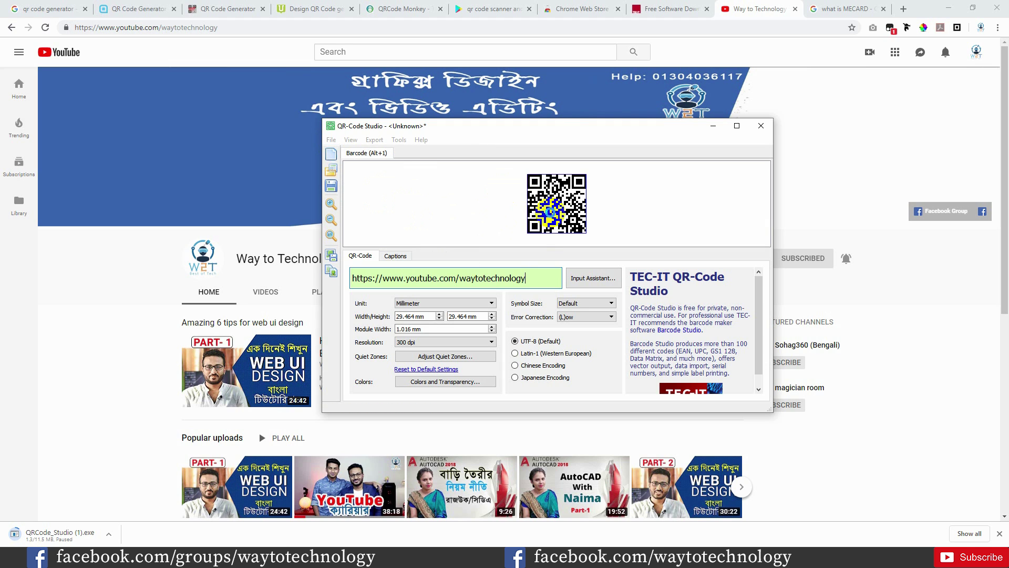